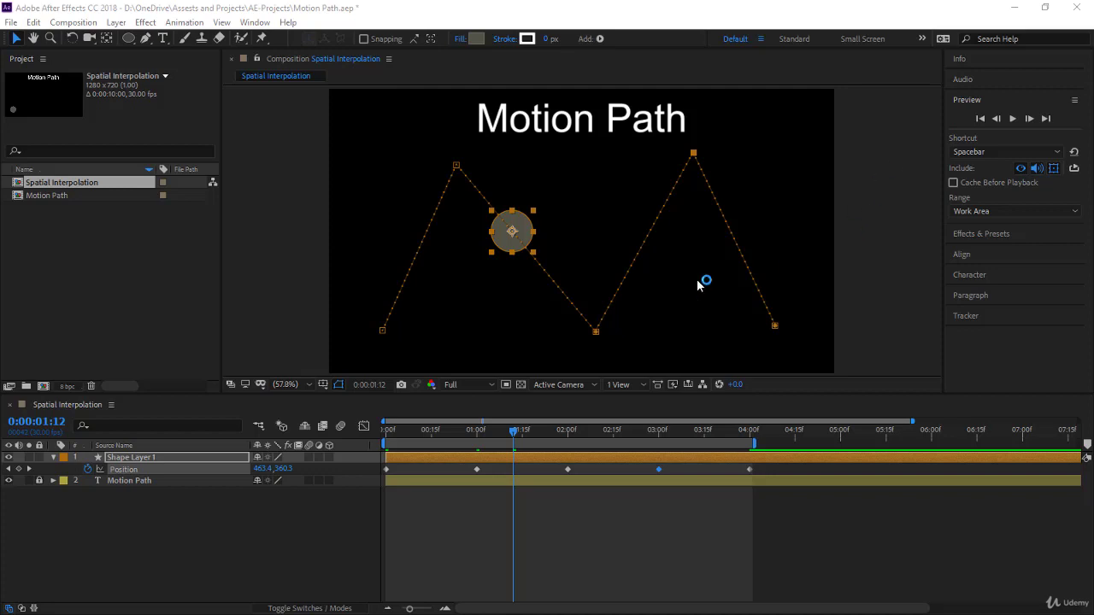
Step: Enlarge the composition viewer, select all five circle Position keyframes, and move the playhead to 0:00
left_click(763, 392)
left_click_drag(763, 392, 763, 444)
left_click(419, 567)
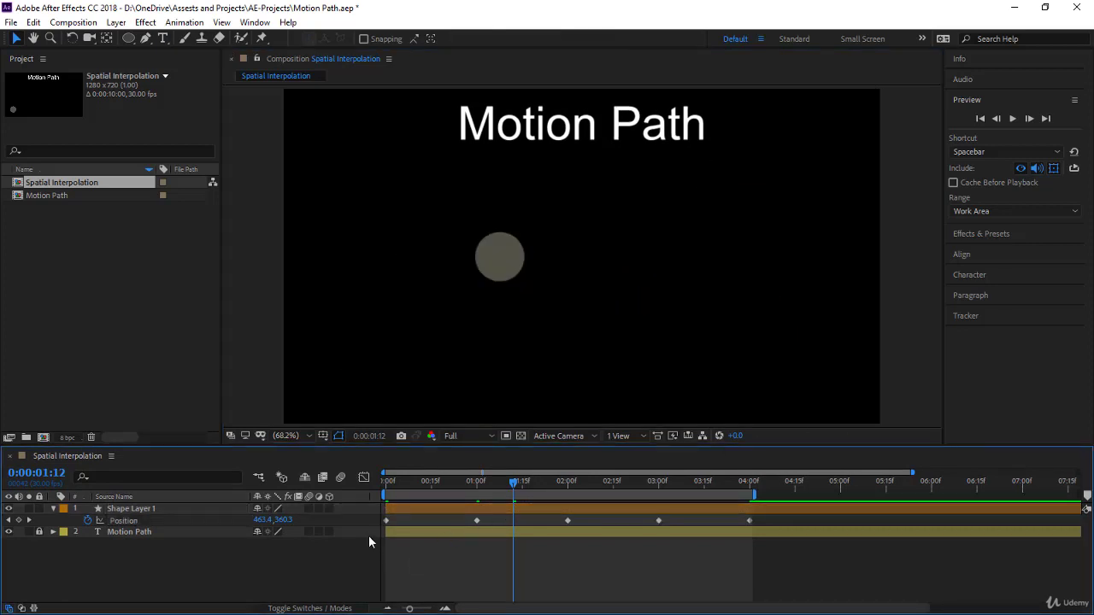
left_click(192, 519)
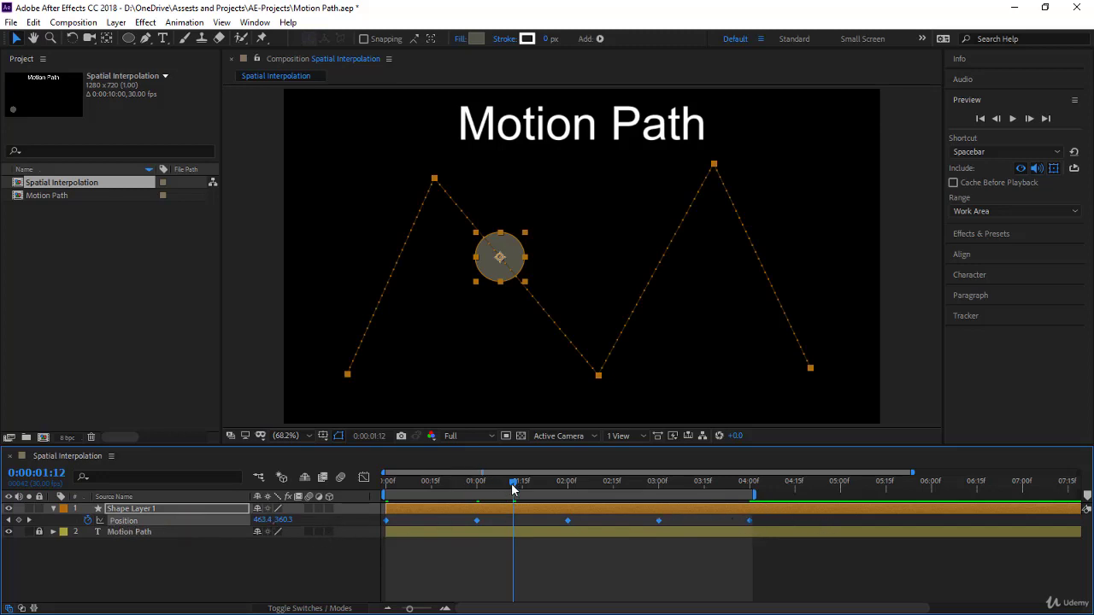
left_click_drag(513, 484, 335, 516)
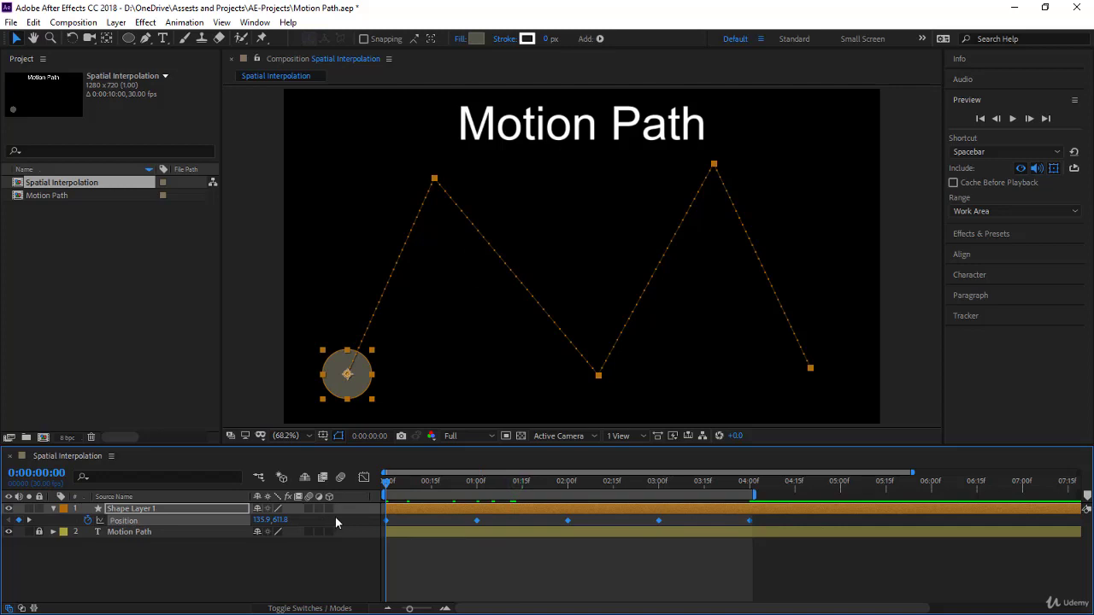
Step: Set Spatial Interpolation of the five selected Position keyframes to Bezier
right_click(480, 522)
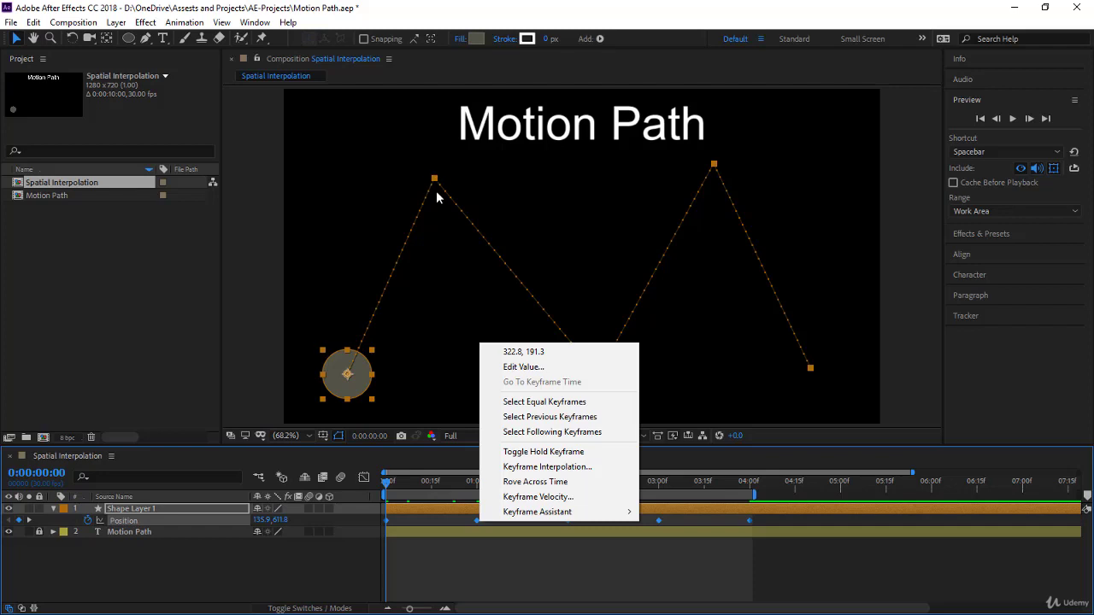
left_click(559, 466)
left_click_drag(616, 210, 798, 212)
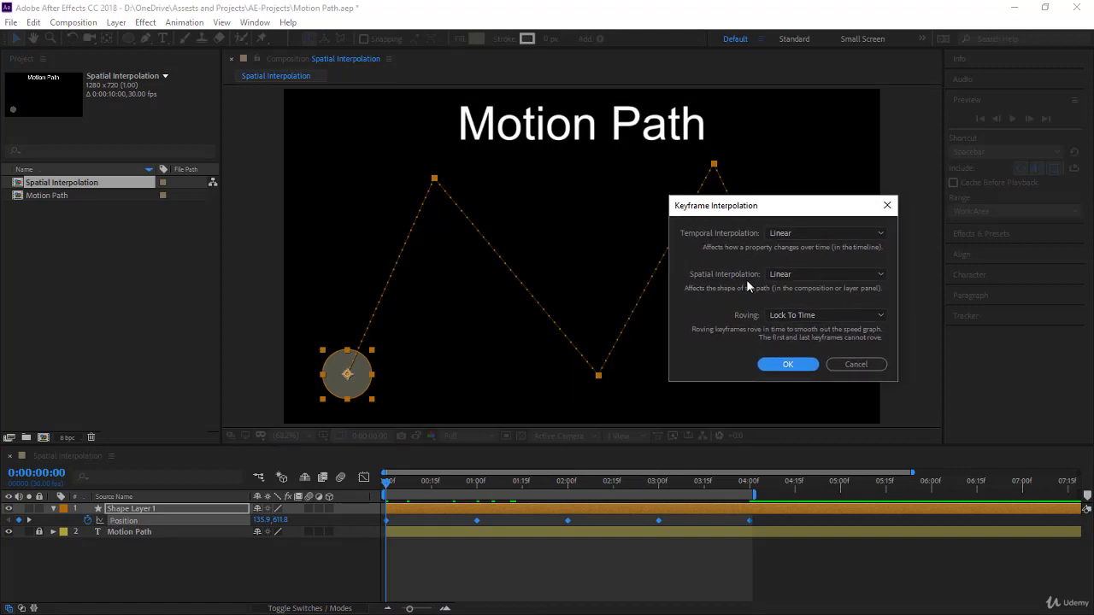
left_click(785, 275)
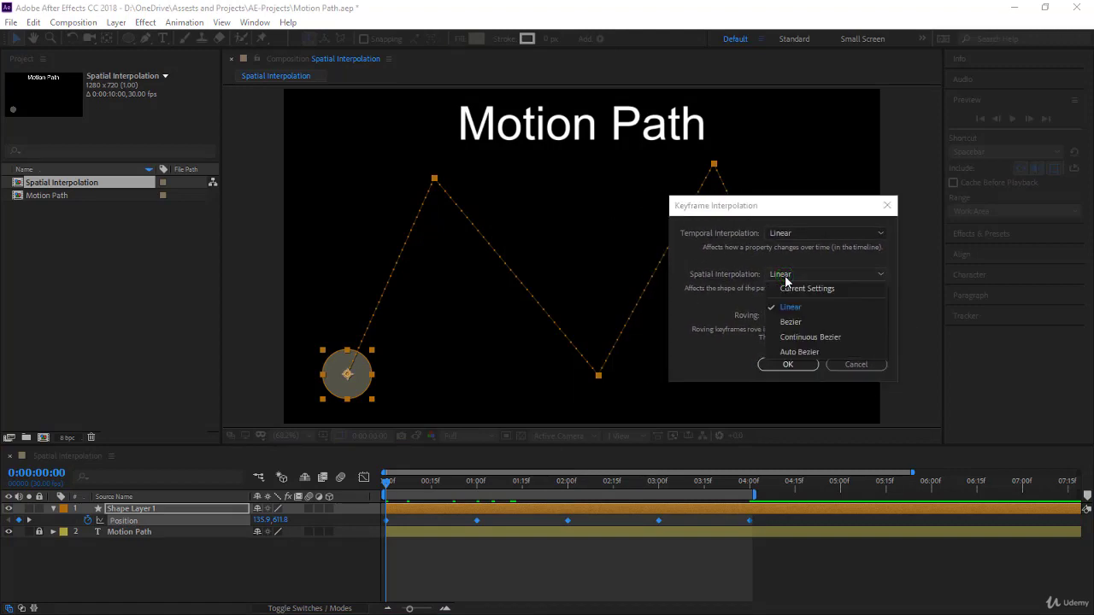
left_click(792, 322)
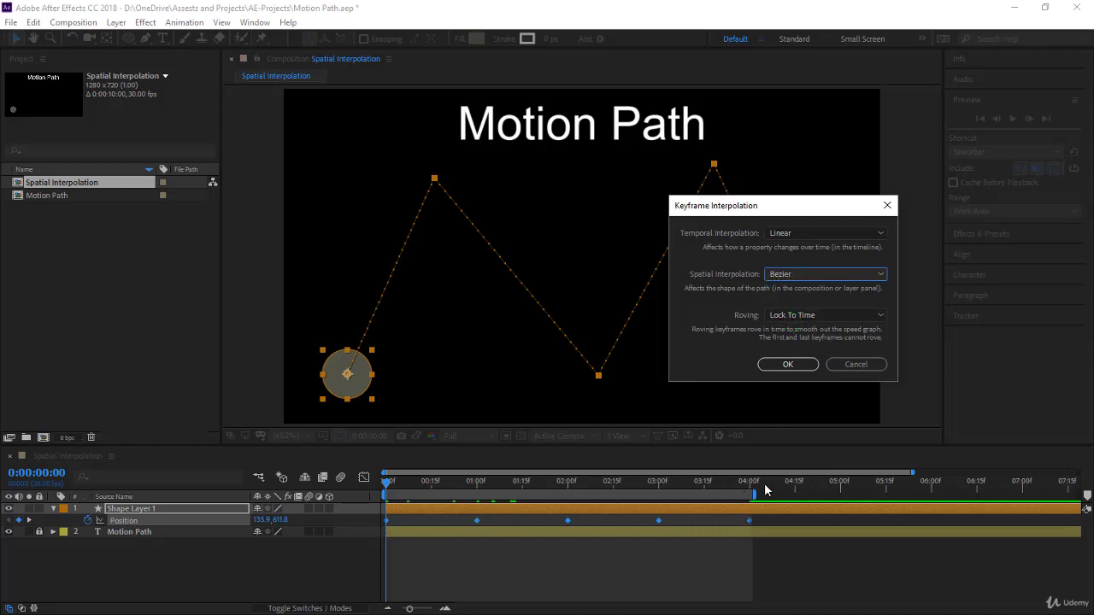
left_click(786, 365)
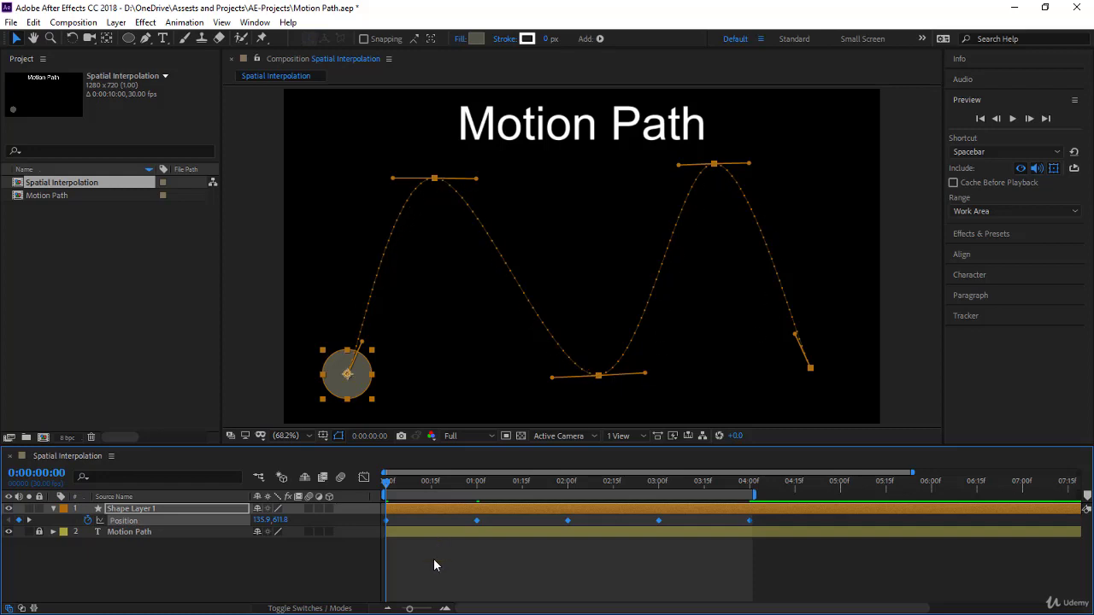
Step: Preview the curved motion, then drag the top-left, top-right and bottom point handles into sharp corners
key("space")
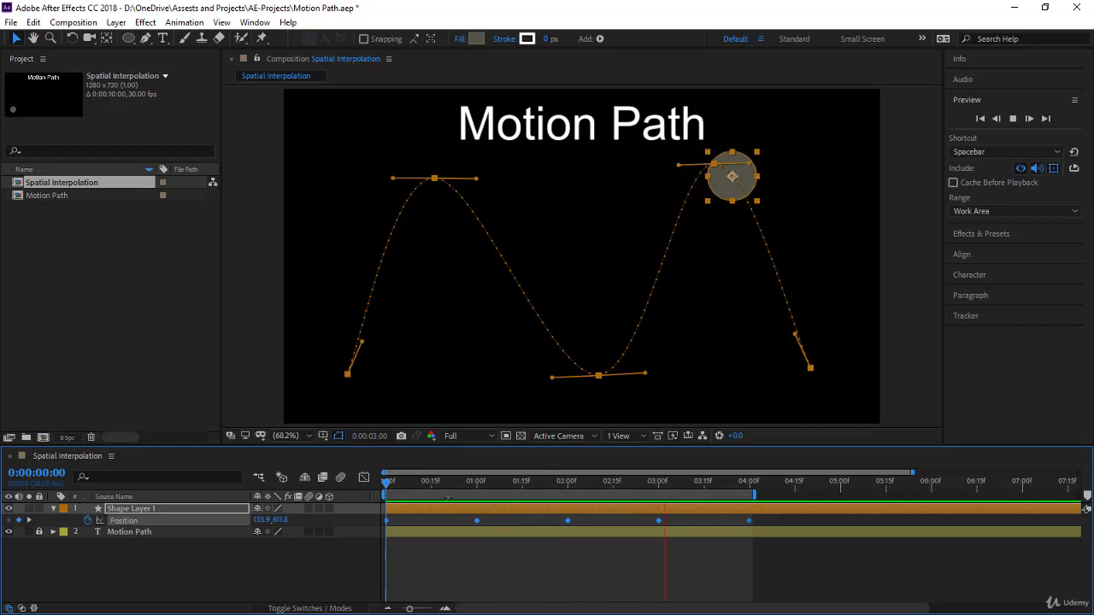
left_click(388, 483)
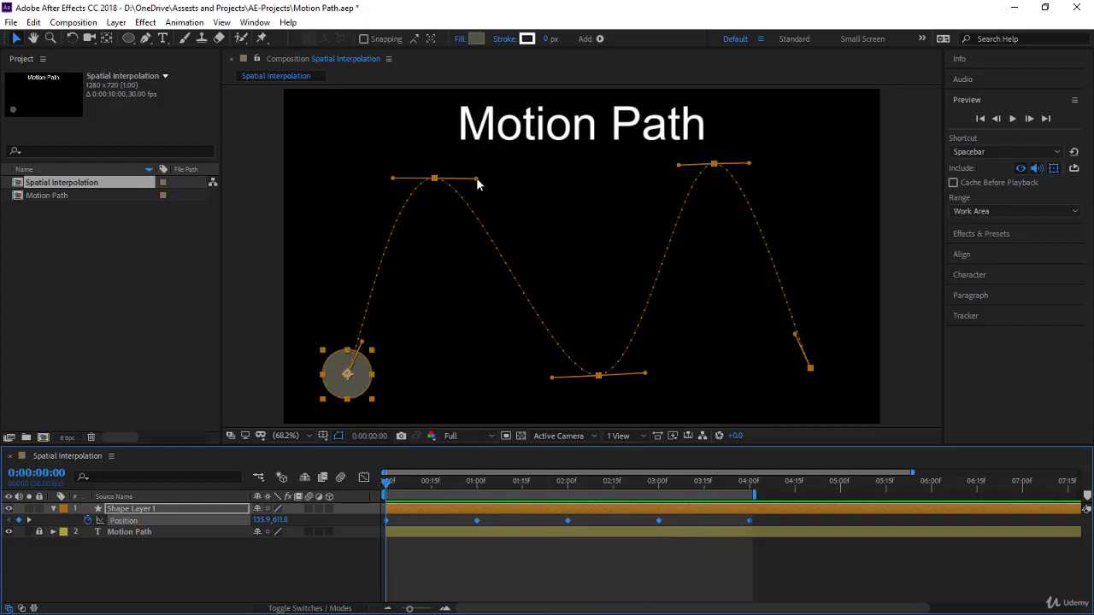
left_click_drag(476, 178, 434, 363)
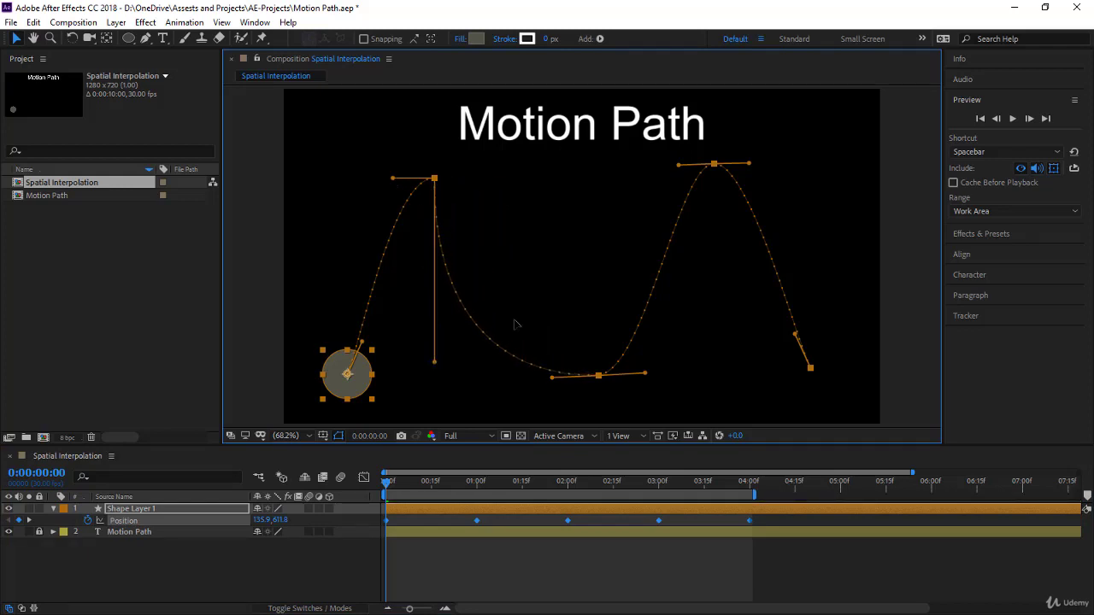
left_click_drag(678, 165, 696, 275)
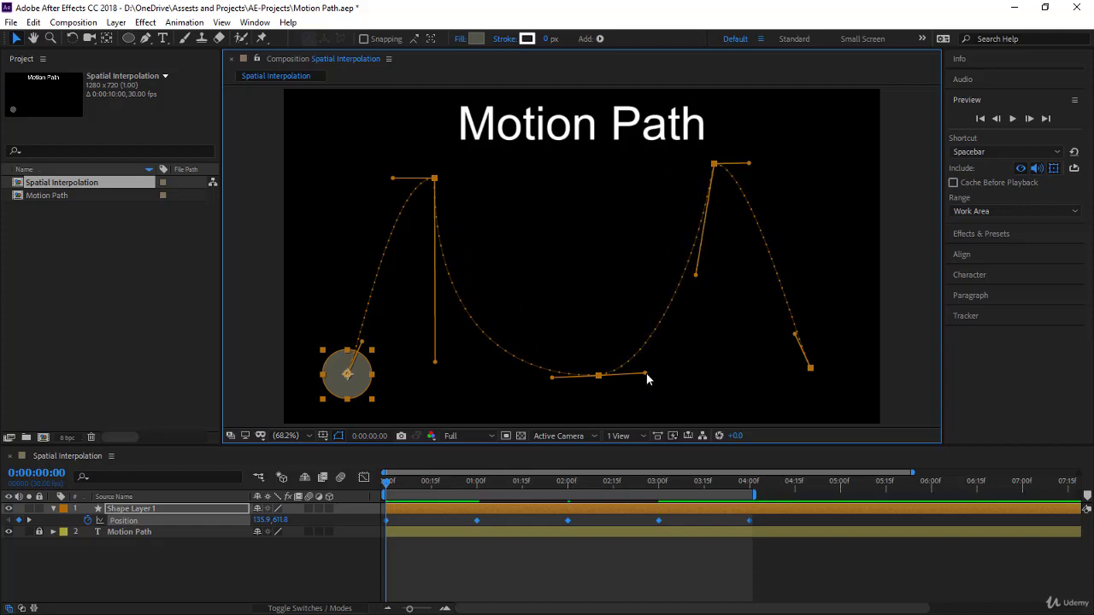
left_click_drag(645, 373, 604, 173)
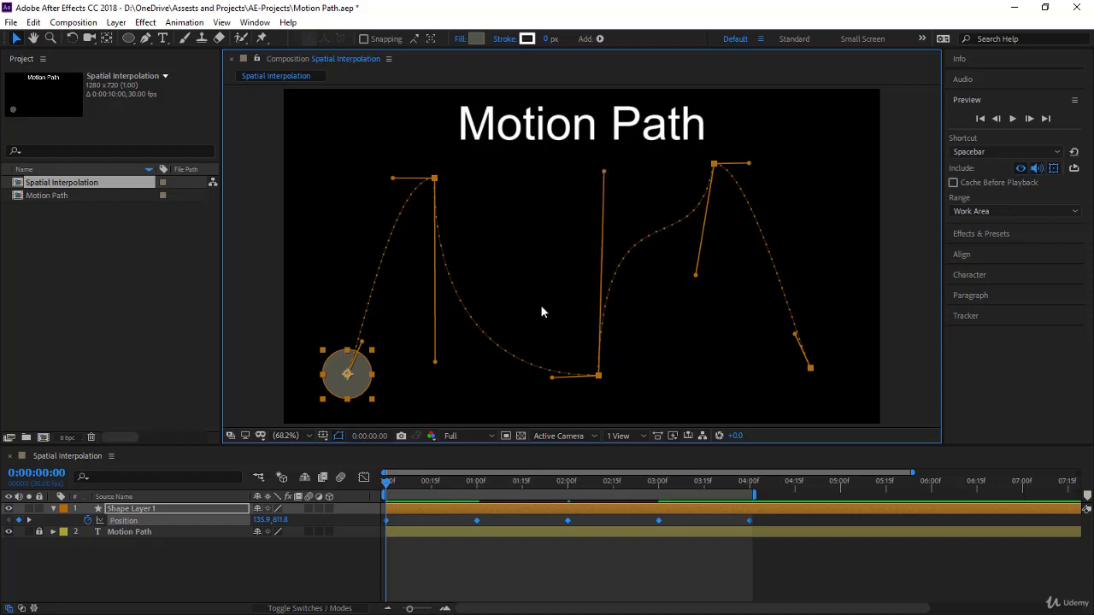
left_click_drag(555, 378, 572, 183)
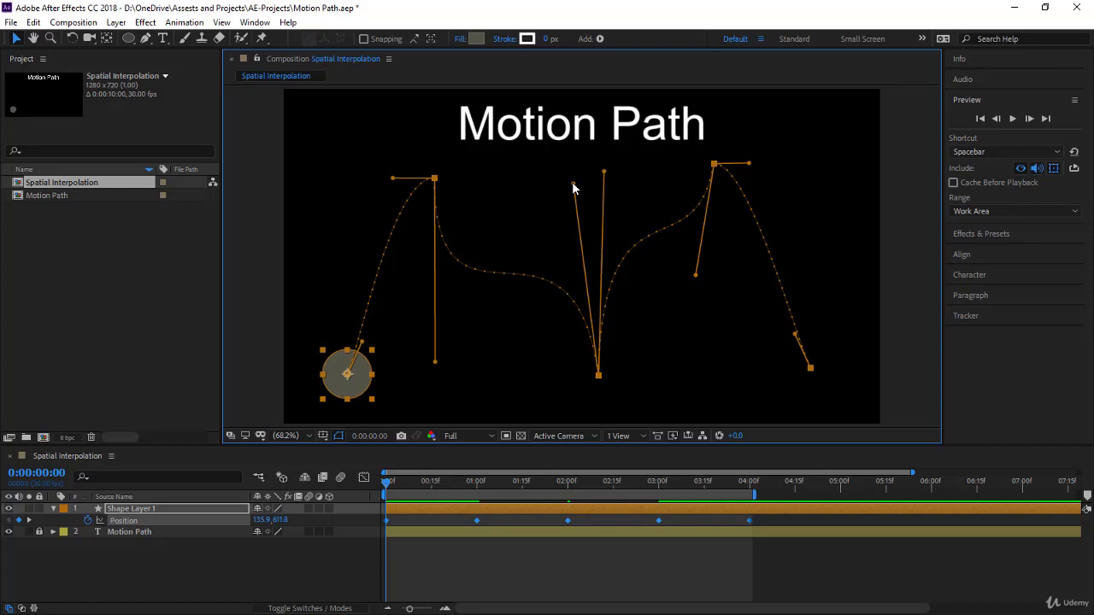
left_click(540, 592)
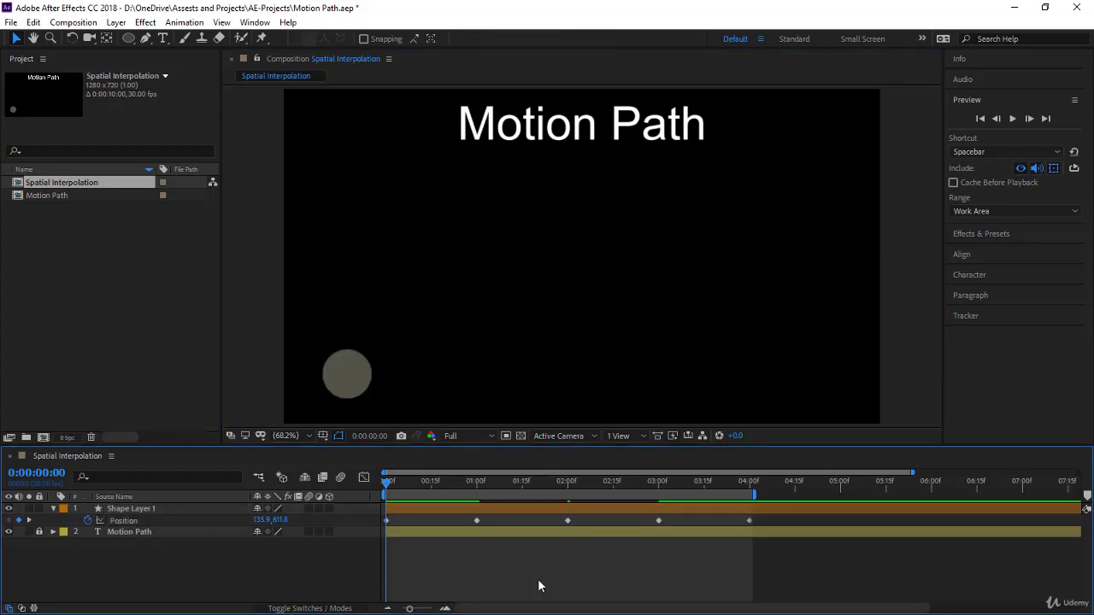
key("space")
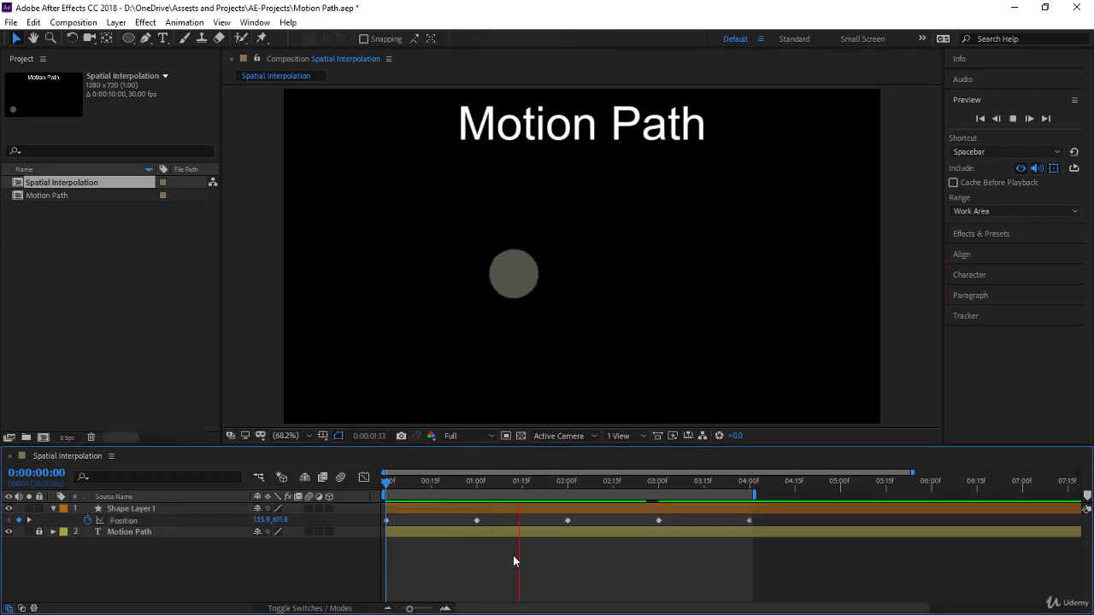
left_click(166, 522)
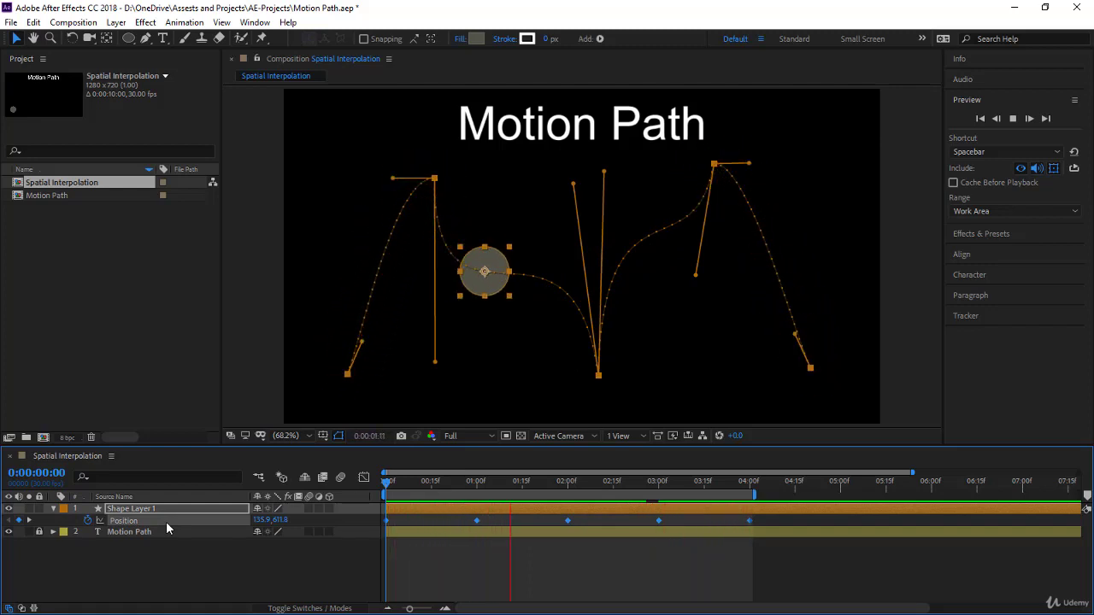
left_click(157, 512)
left_click(158, 519)
left_click(386, 485)
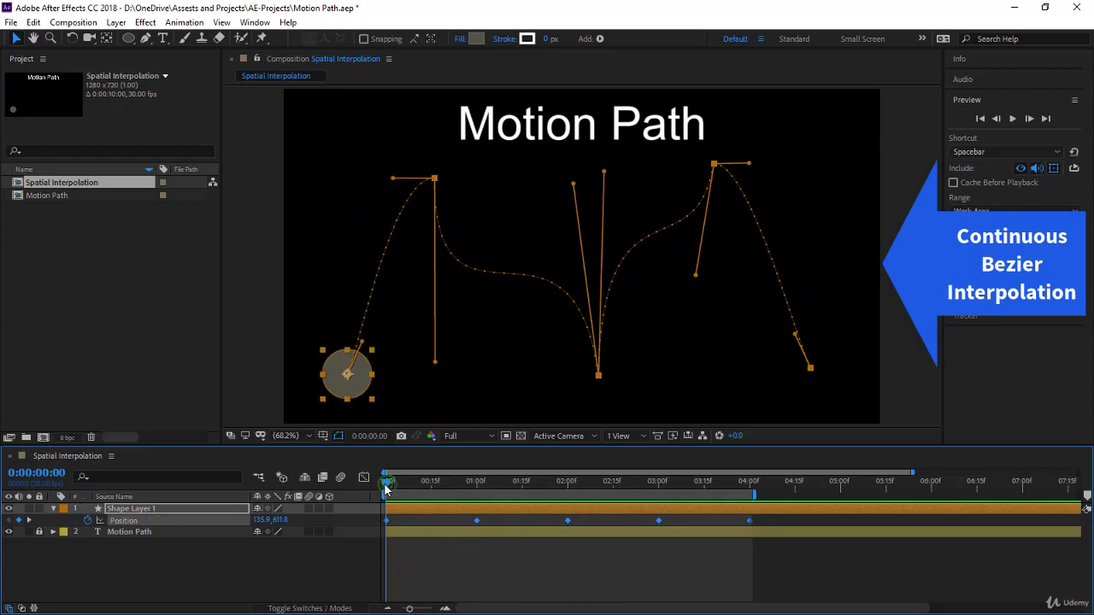
Step: Set Spatial Interpolation of the Position keyframes to Continuous Bezier
right_click(477, 521)
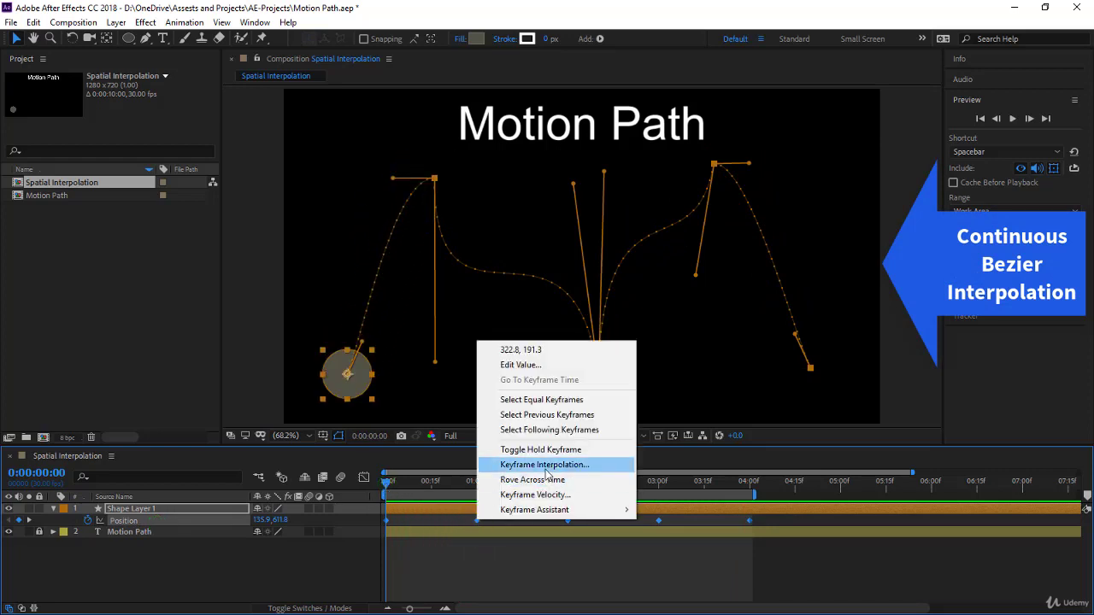
left_click(546, 464)
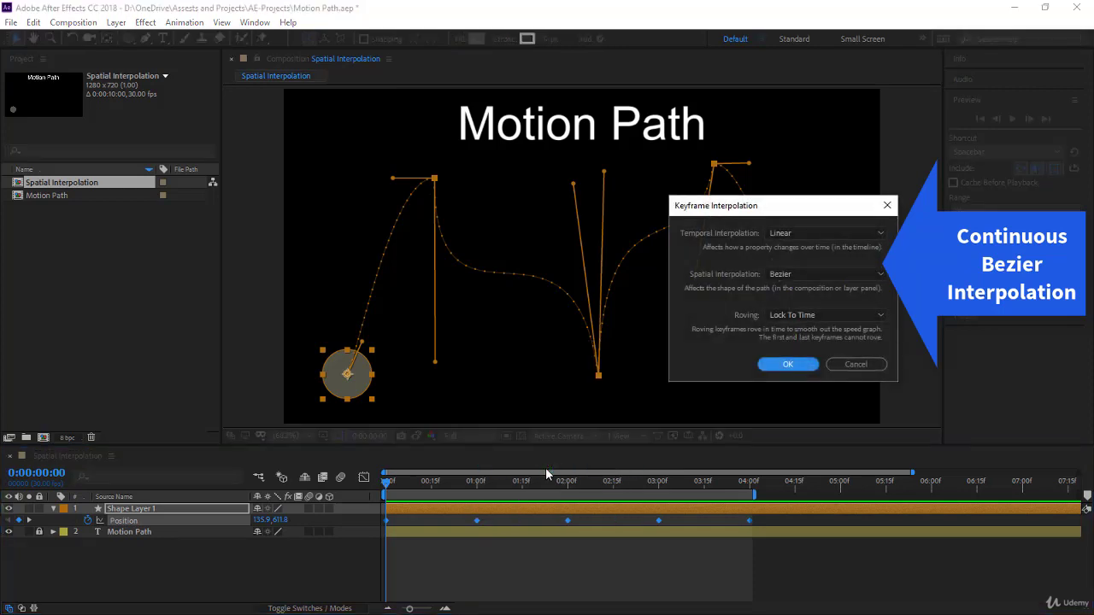
left_click(795, 273)
left_click(803, 336)
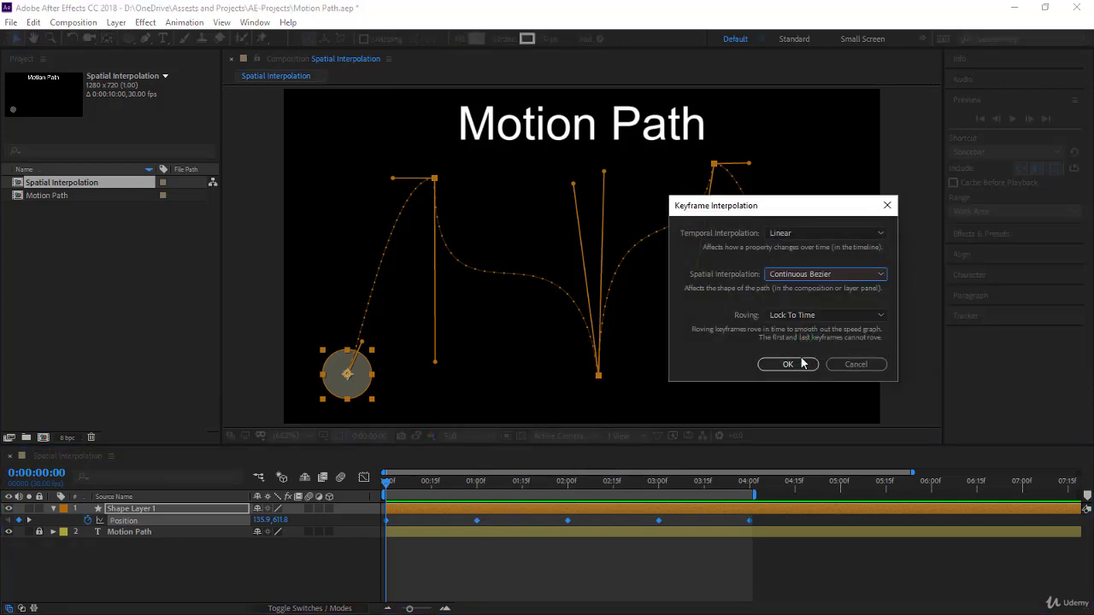
left_click(786, 364)
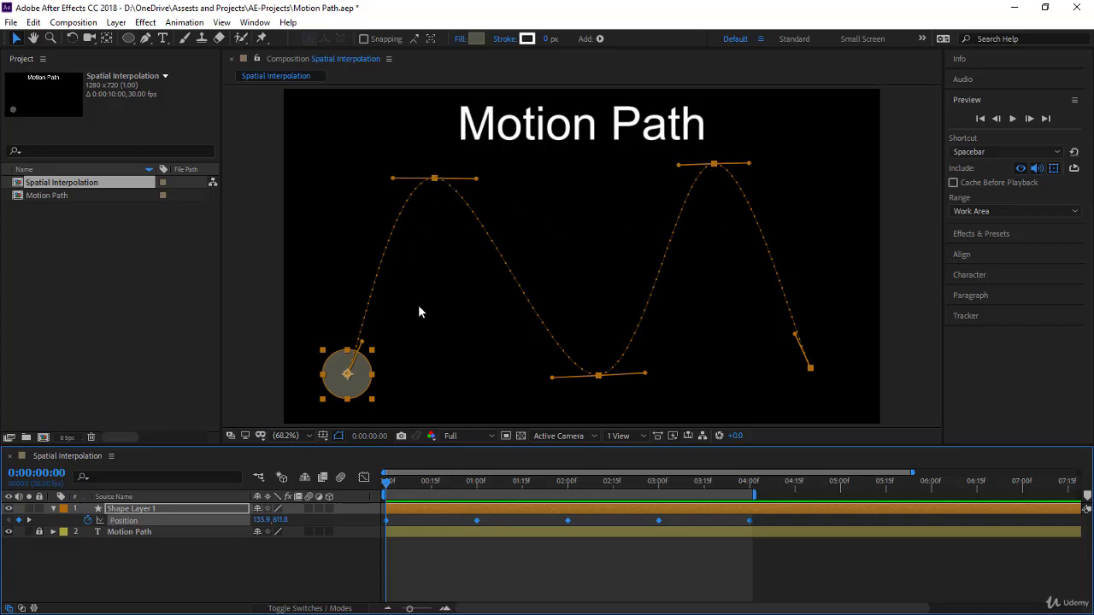
Step: Drag the first peak keyframe's handles to bend the path and shorten its lower curve
left_click_drag(476, 180, 434, 272)
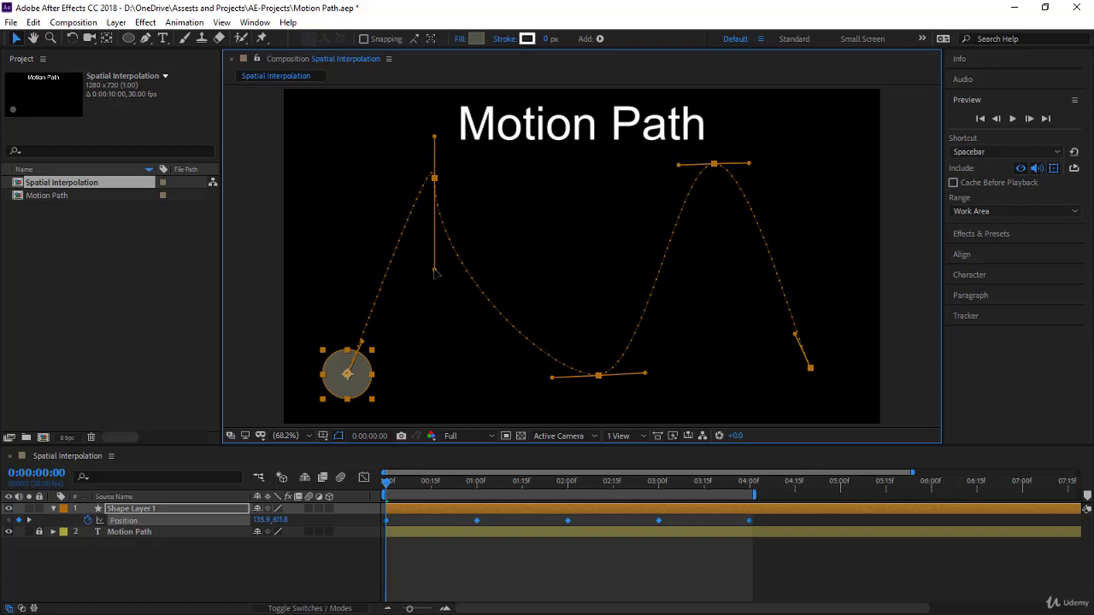
left_click_drag(434, 272, 476, 404)
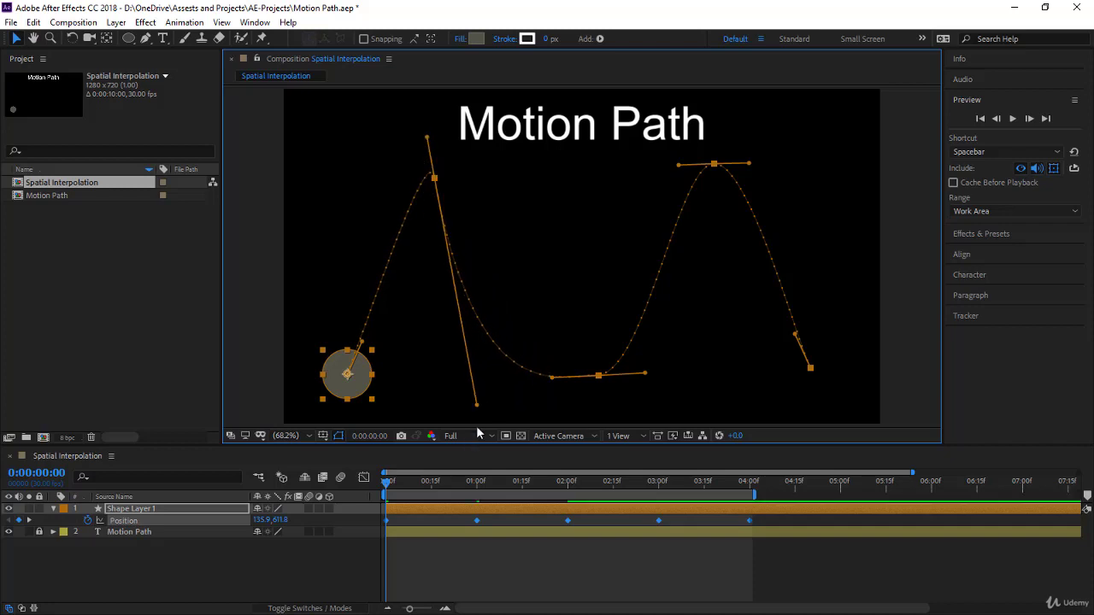
left_click(476, 405)
left_click_drag(476, 410, 480, 468)
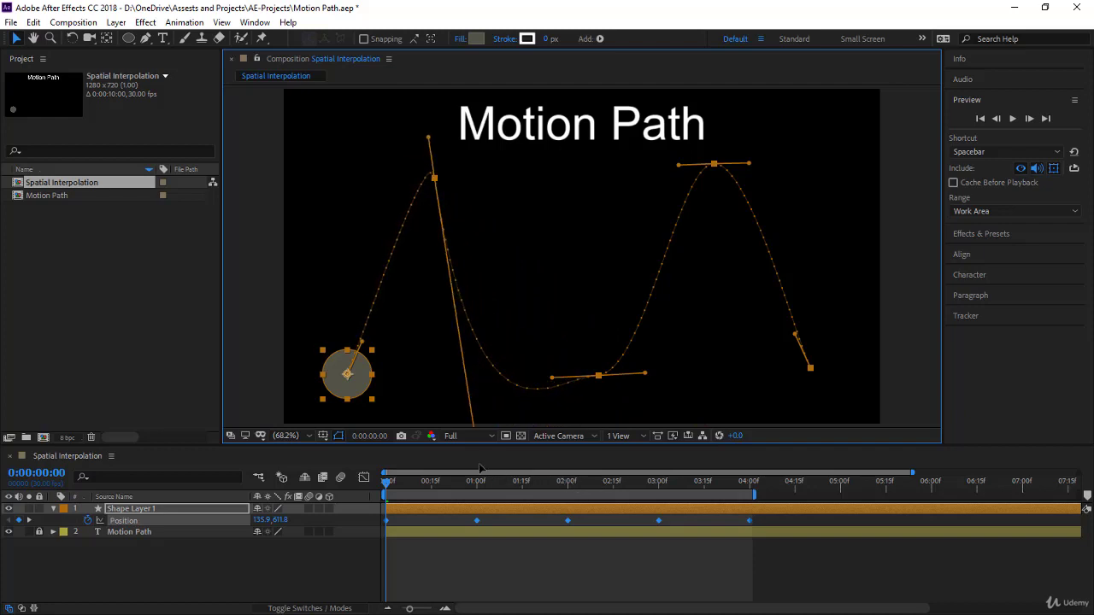
left_click_drag(491, 463, 565, 280)
Step: Flatten the curve into the valley, reshape the valley, and pull the second peak into a point
left_click_drag(576, 217, 578, 174)
left_click_drag(553, 381, 484, 357)
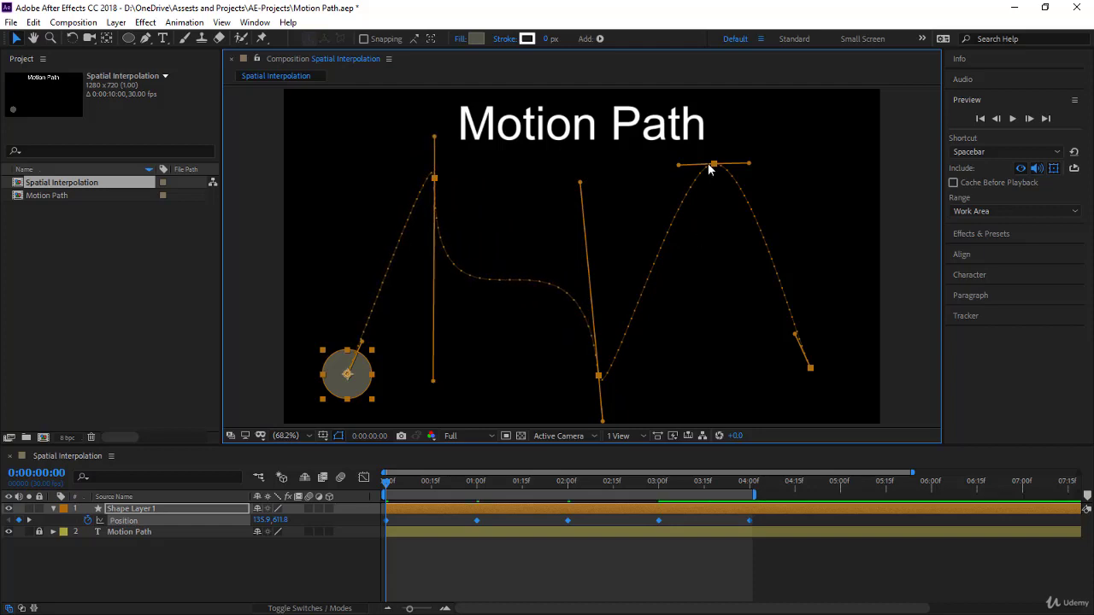
left_click_drag(680, 164, 710, 269)
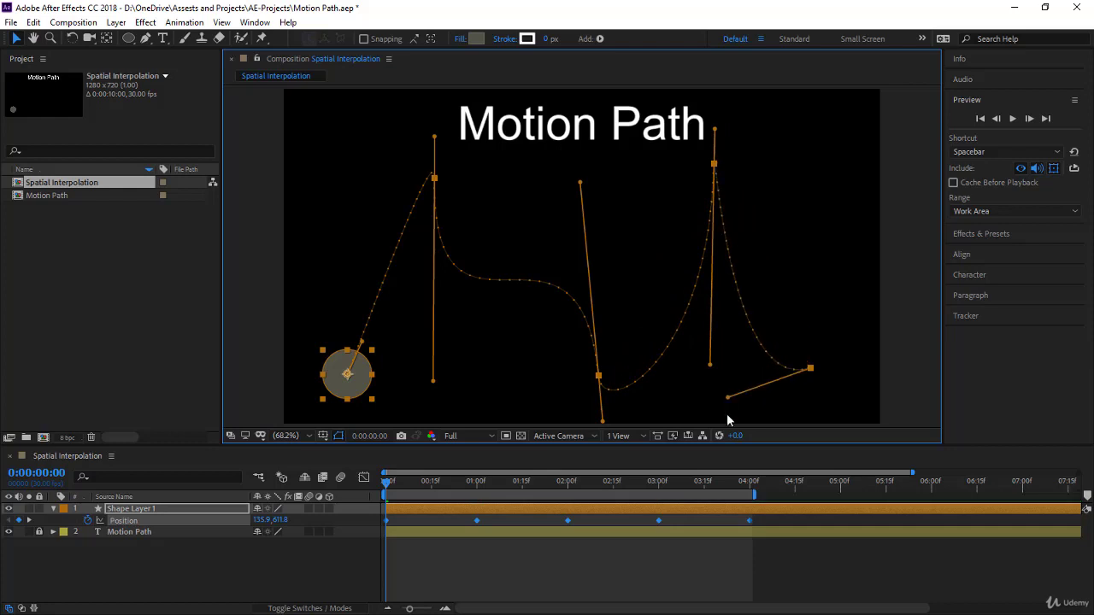
key("space")
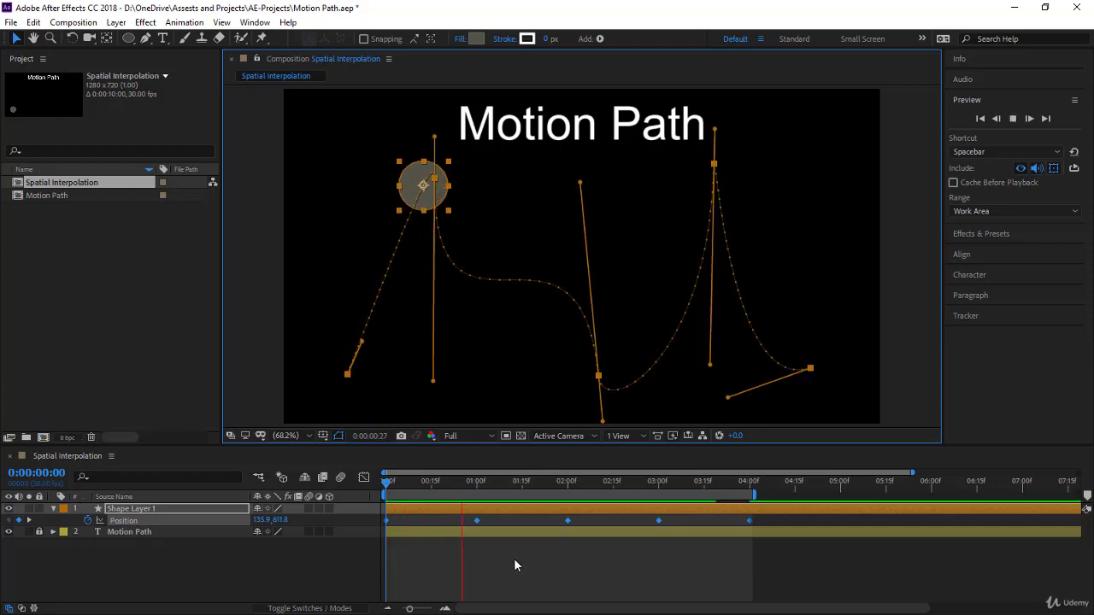
left_click(515, 558)
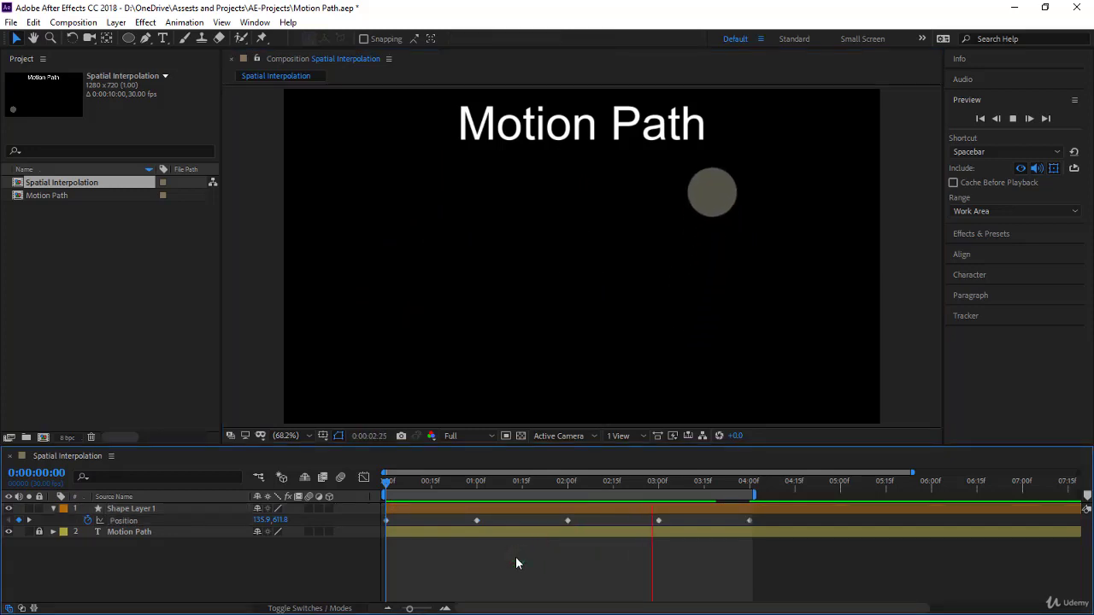
left_click(309, 508)
left_click(340, 477)
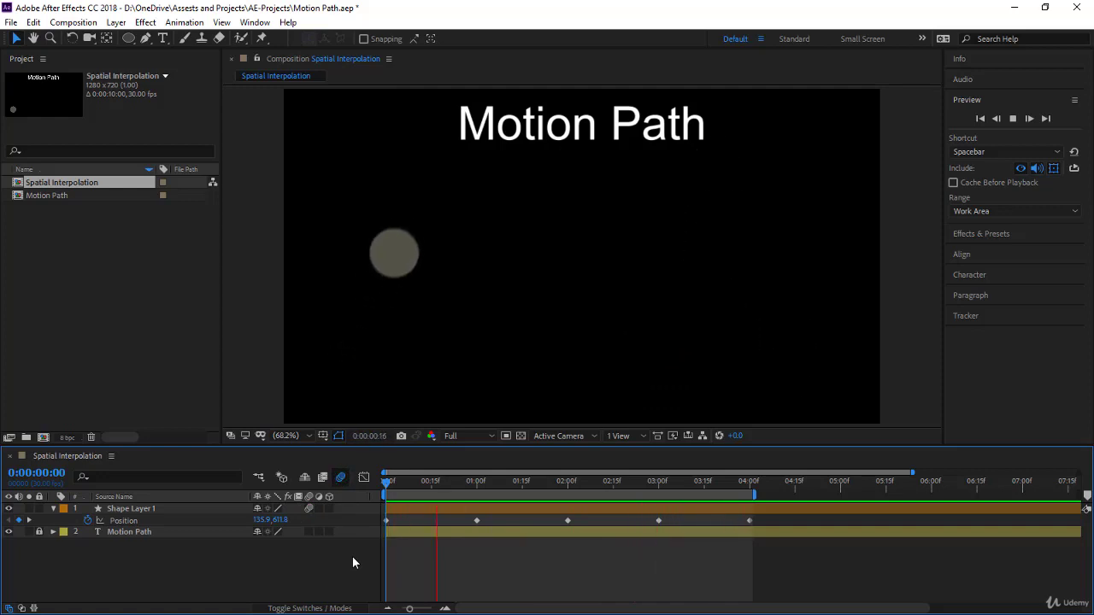
left_click(340, 477)
left_click(308, 508)
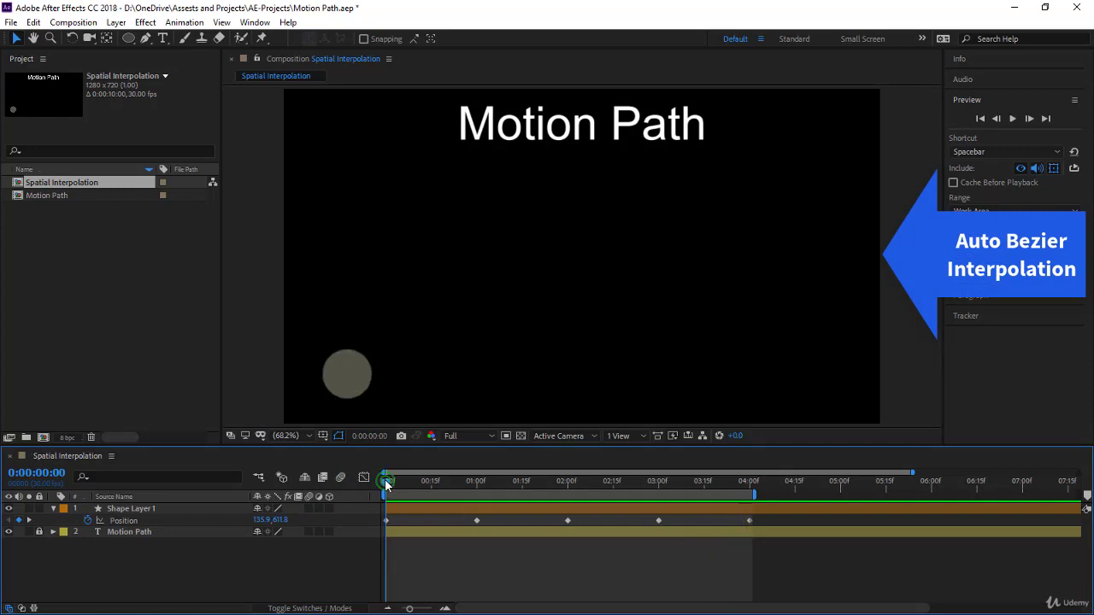
key("space")
Step: Select the circle's Position keyframes and set their Spatial Interpolation to Auto Bezier
left_click(182, 519)
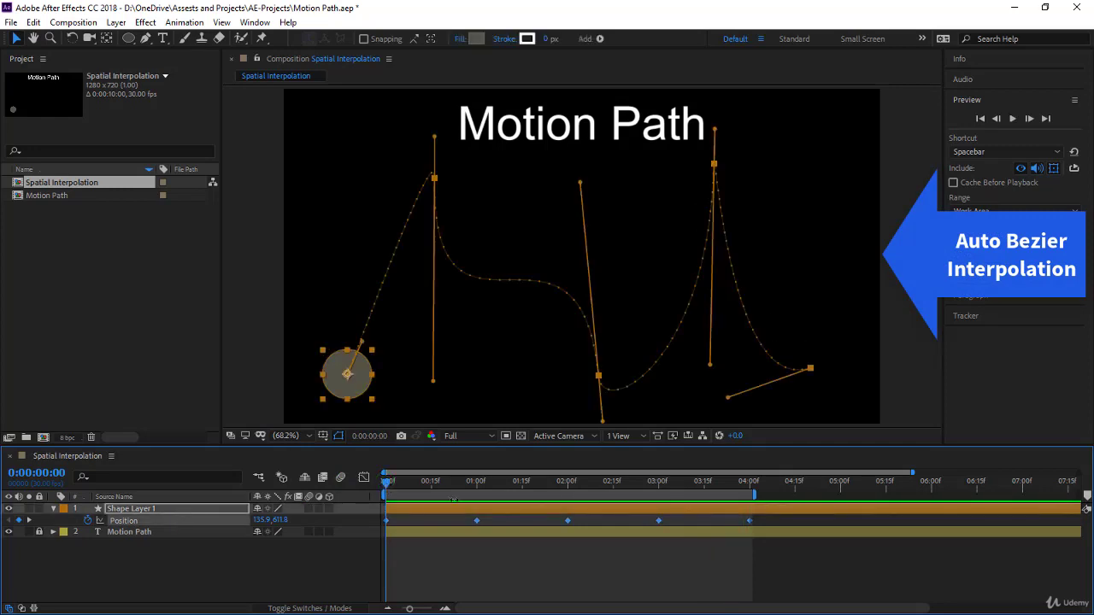
right_click(389, 519)
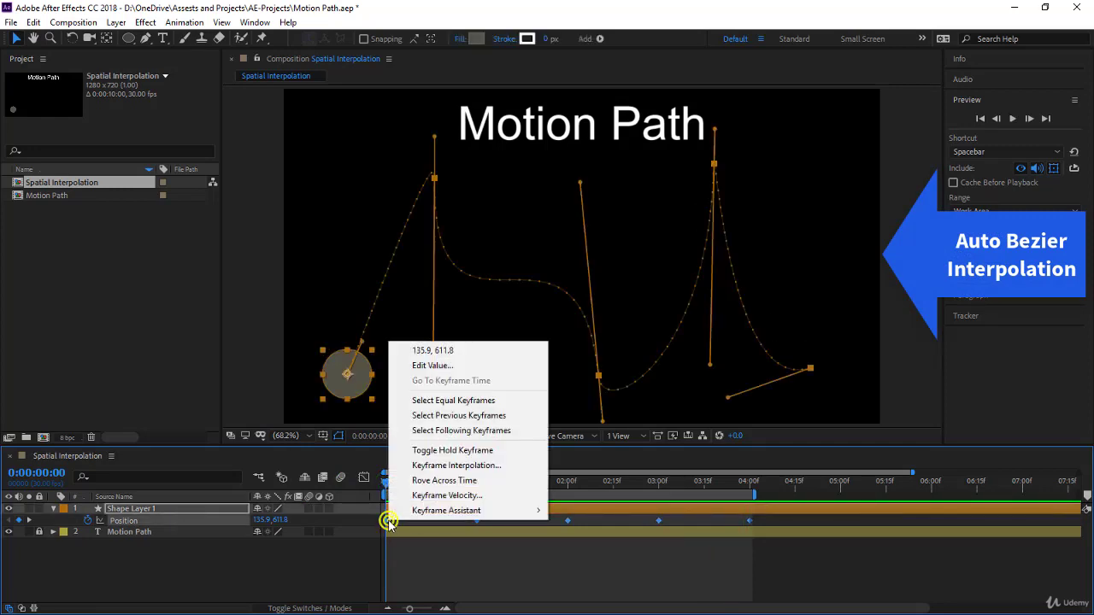
left_click(464, 473)
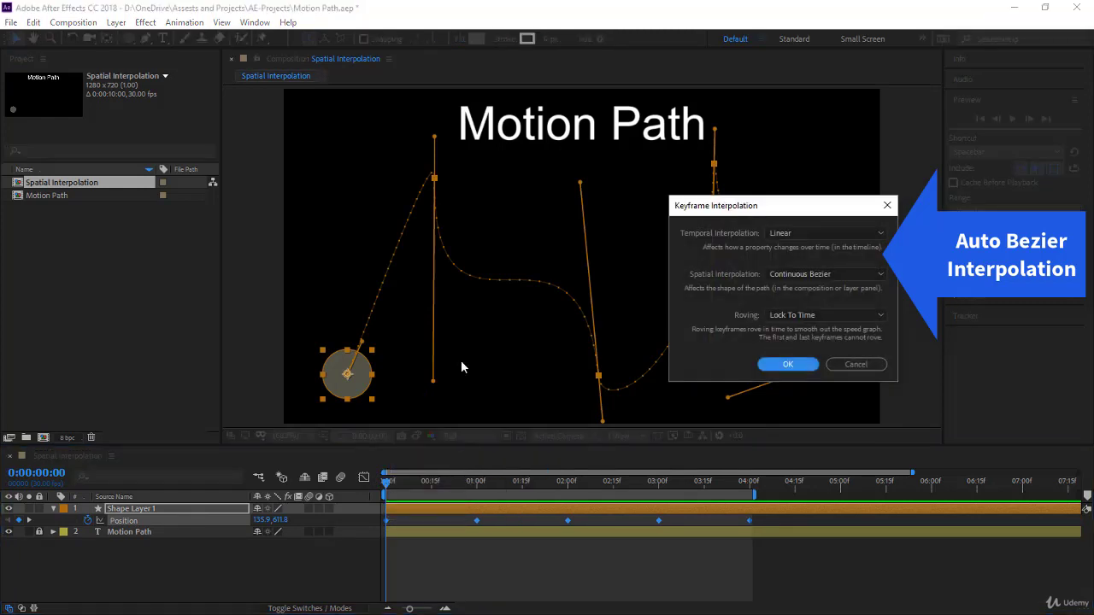
left_click(800, 274)
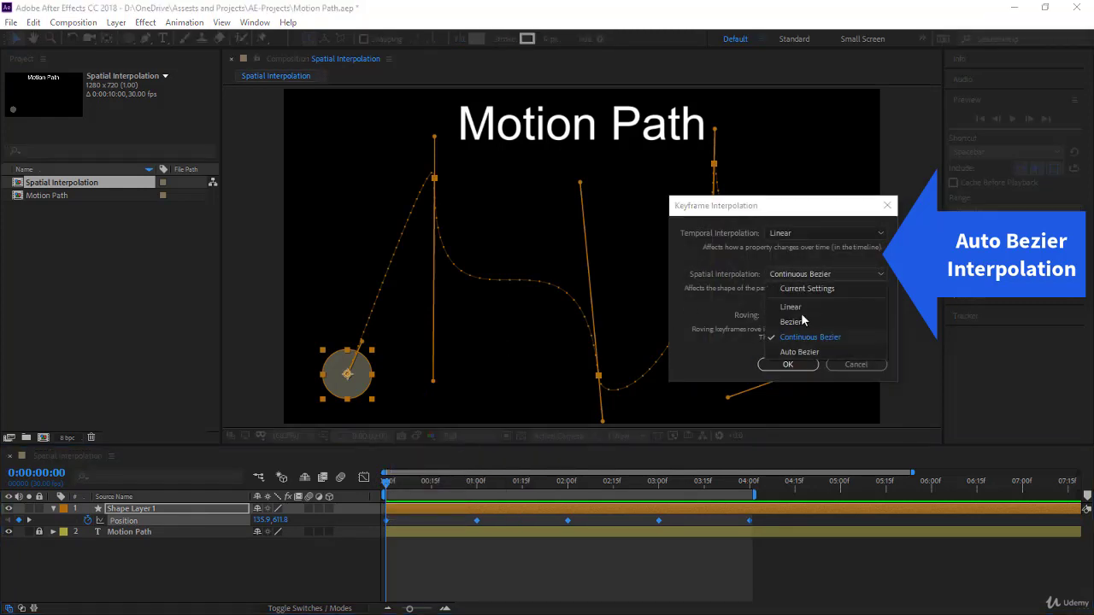
left_click(799, 351)
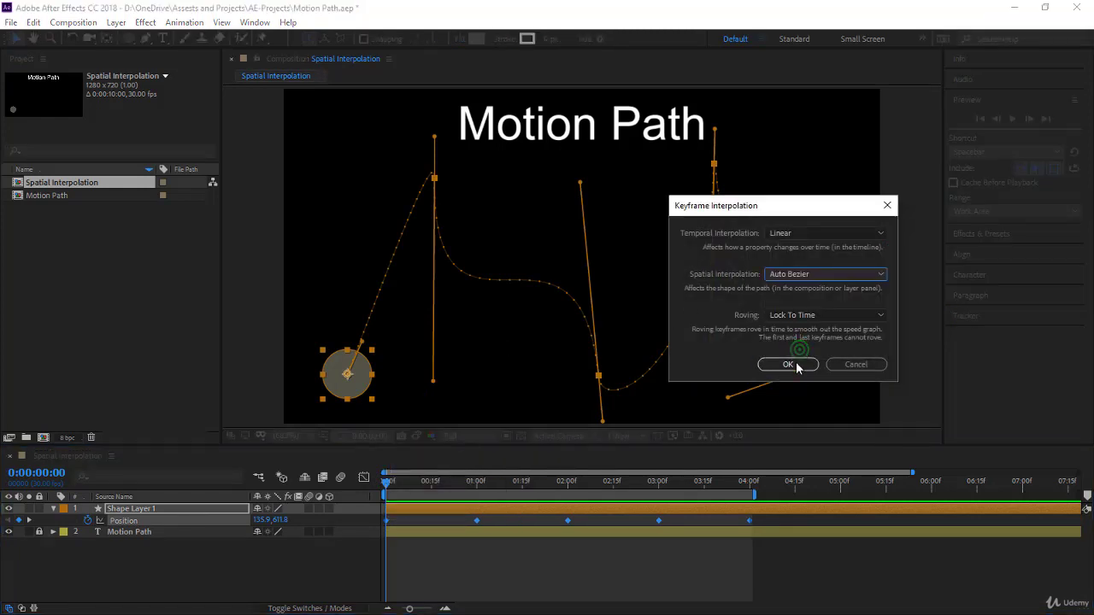
left_click(788, 364)
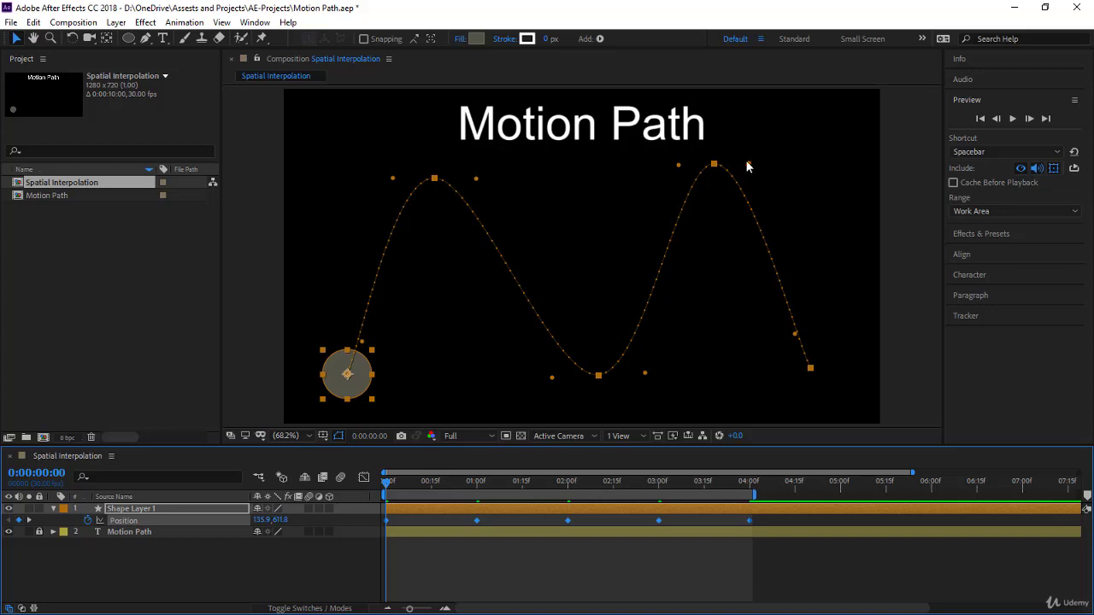
Step: Drag the direction handles at the first and second peaks to tilt both humps rightward
left_click_drag(746, 165, 745, 193)
left_click_drag(761, 127, 760, 182)
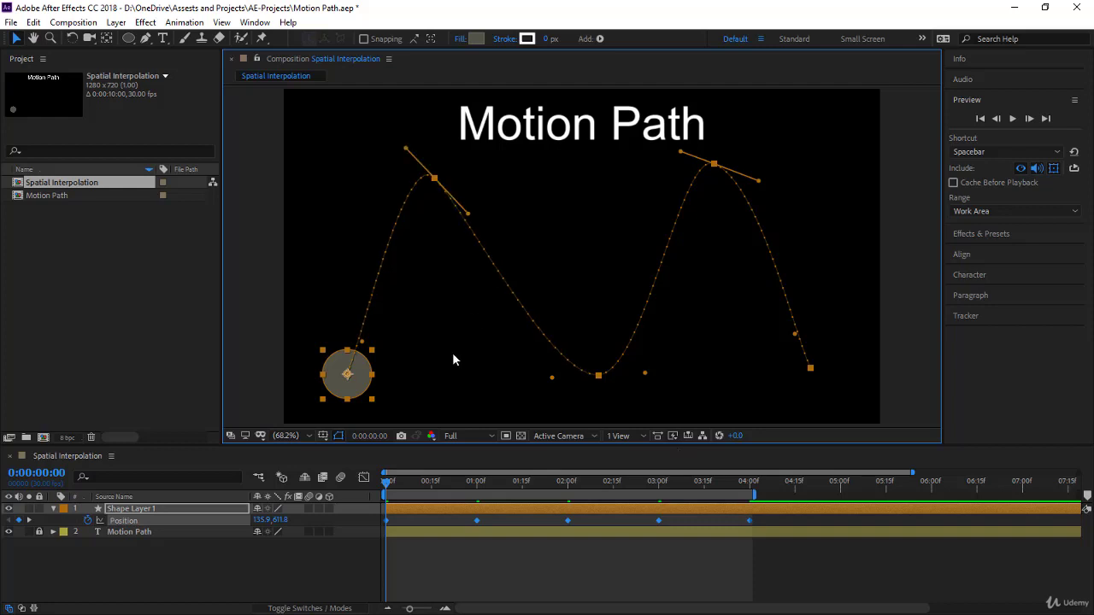
Step: Play a preview of the circle moving along the tilted-peak path
key("space")
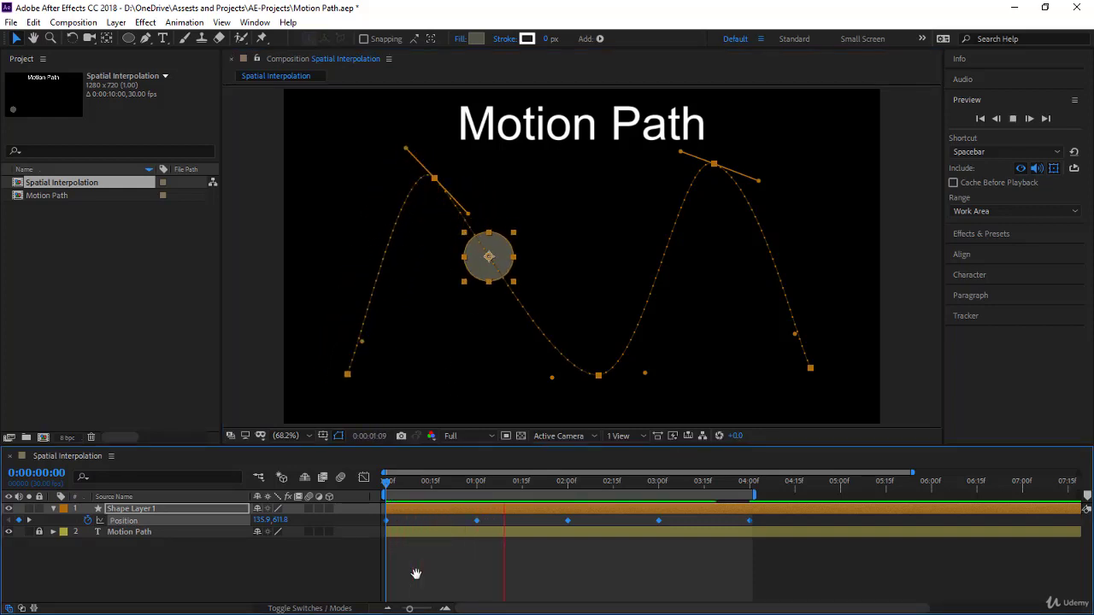